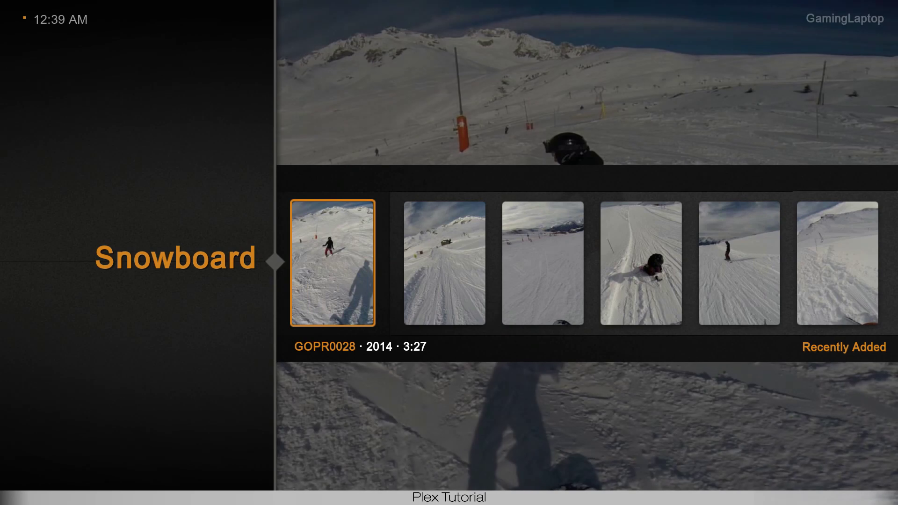
- Play the GOPR0031 clip, stop it, then quit Plex Home Theater from the sidebar
{"action": "key", "text": "Return"}
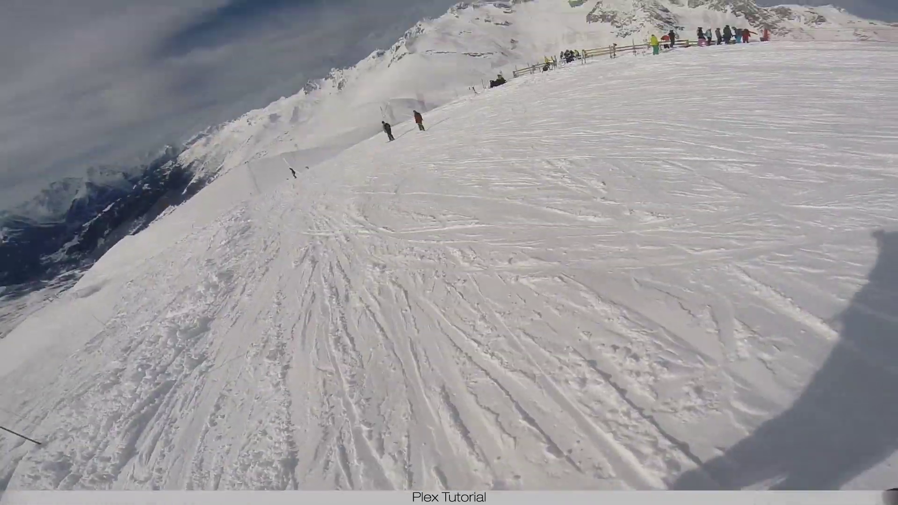
{"action": "key", "text": "Escape"}
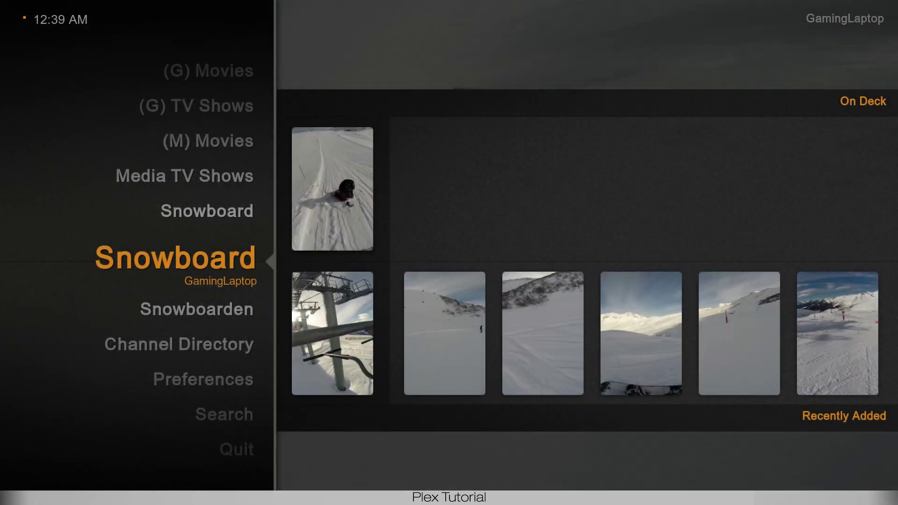
{"action": "key", "text": "Down"}
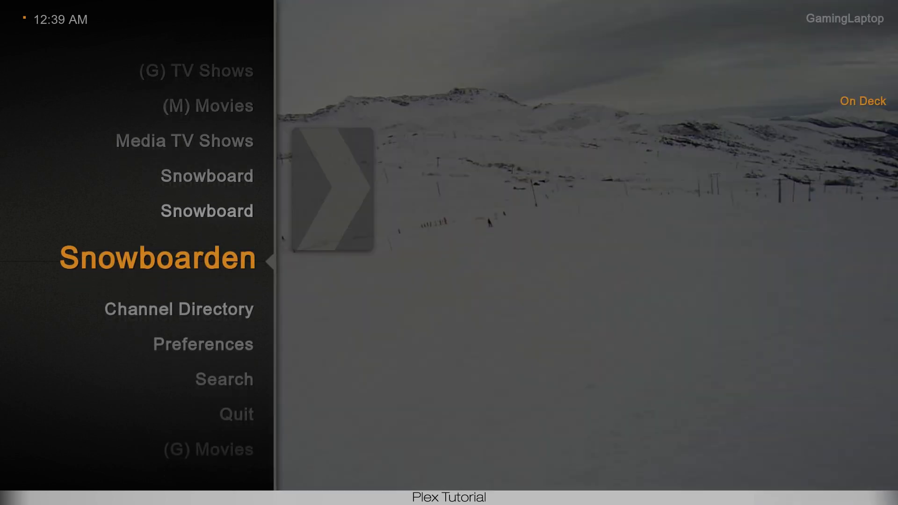
{"action": "key", "text": "Down"}
{"action": "key", "text": "Down"}
{"action": "key", "text": "Down"}
{"action": "key", "text": "Down"}
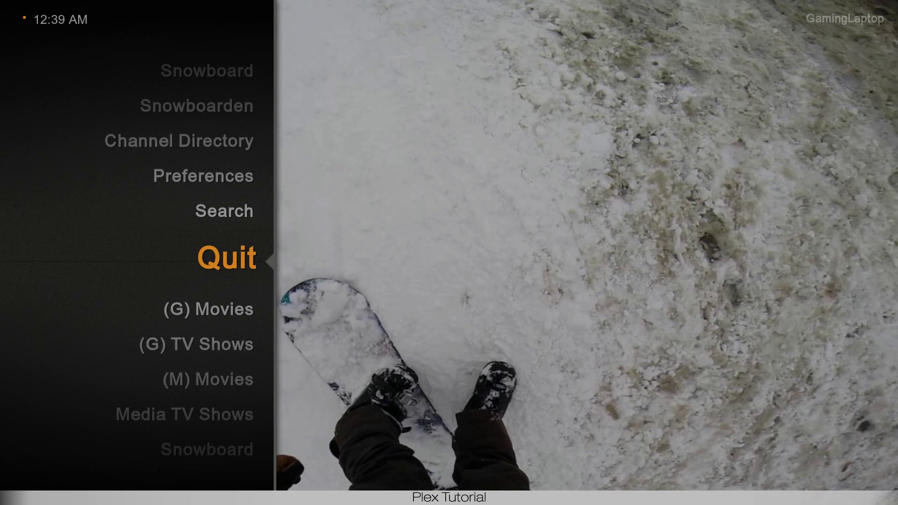
{"action": "key", "text": "Up"}
{"action": "key", "text": "Up"}
{"action": "key", "text": "Up"}
{"action": "key", "text": "Up"}
{"action": "key", "text": "Up"}
{"action": "key", "text": "Up"}
{"action": "key", "text": "Up"}
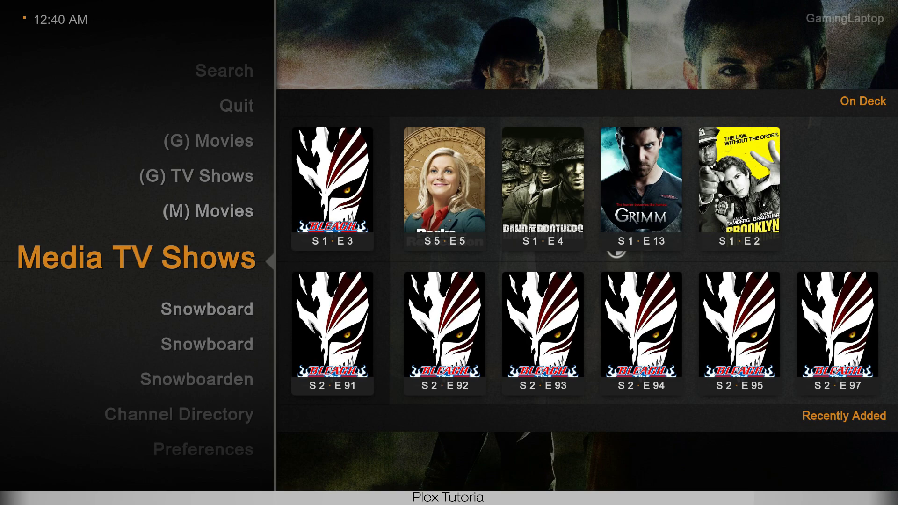
{"action": "key", "text": "Up"}
{"action": "key", "text": "Up"}
{"action": "key", "text": "Up"}
{"action": "key", "text": "Up"}
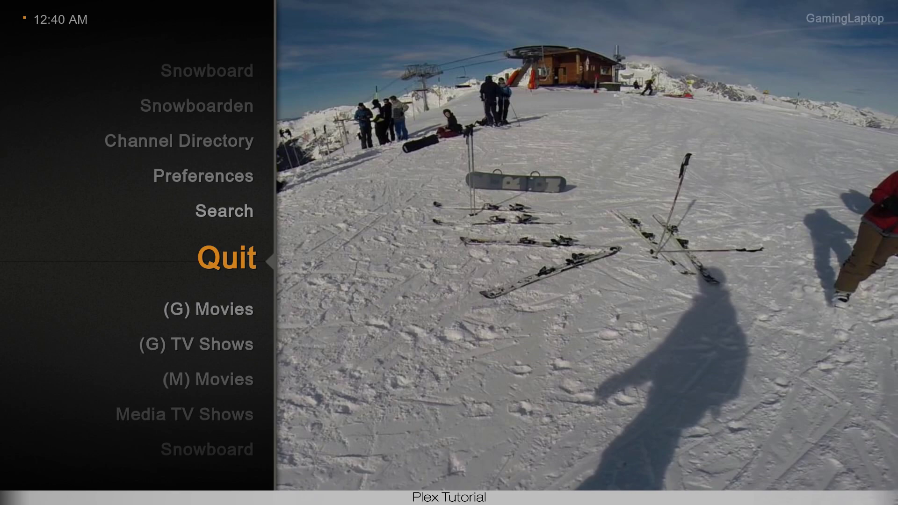
{"action": "key", "text": "Return"}
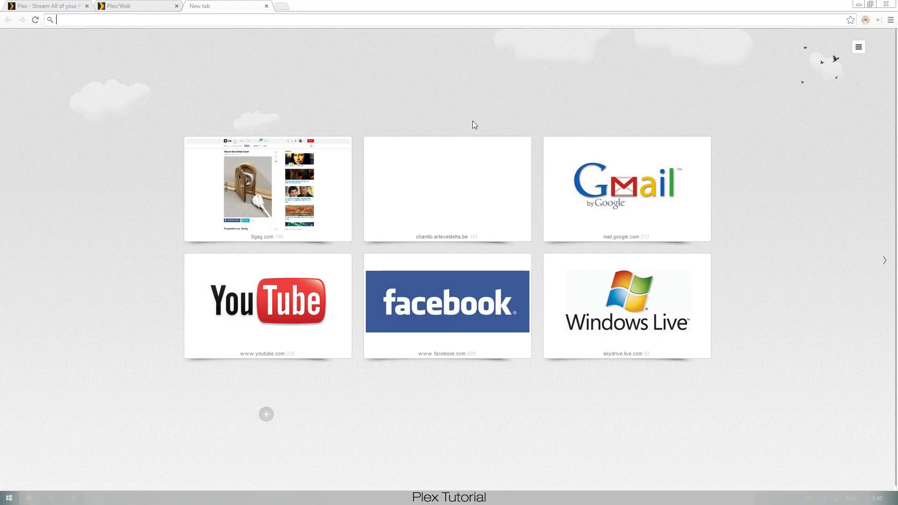
- Close the Chrome window, reveal the hidden tray icons, and bring up the Start screen
{"action": "left_click", "coordinate": [888, 3]}
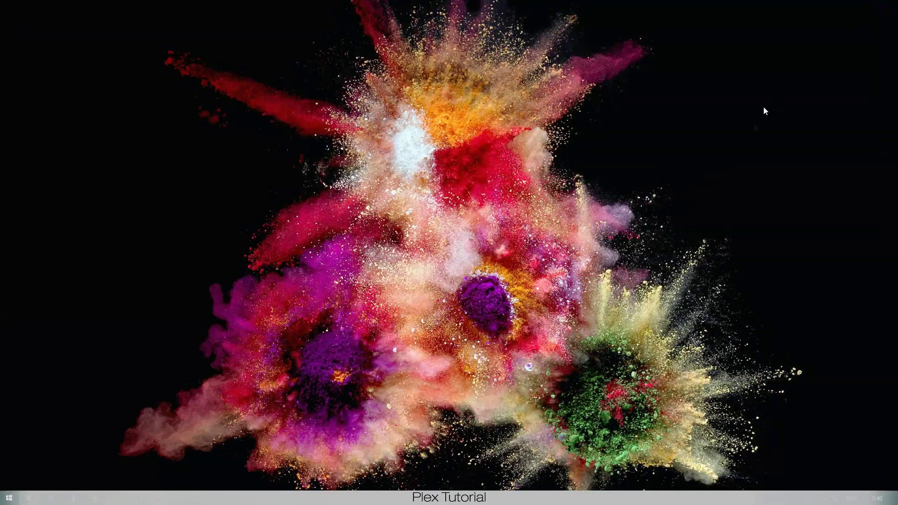
{"action": "left_click", "coordinate": [825, 499]}
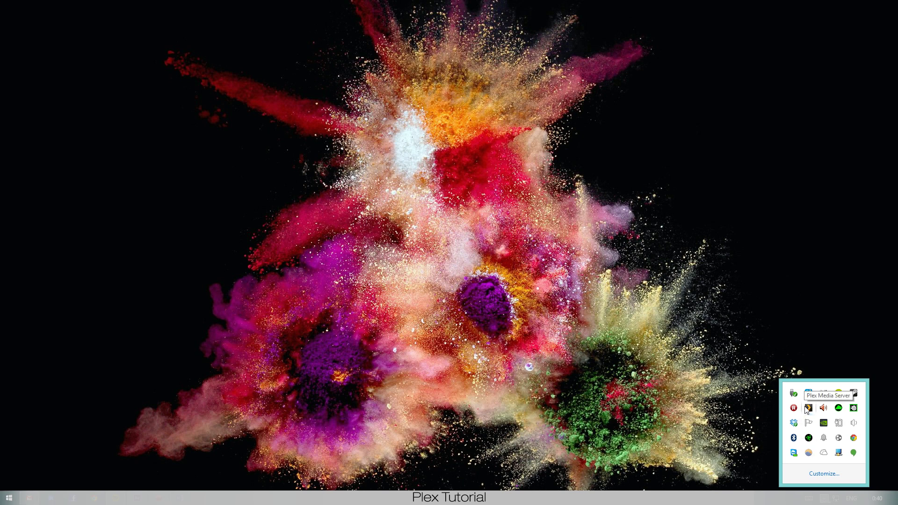
{"action": "left_click", "coordinate": [15, 501]}
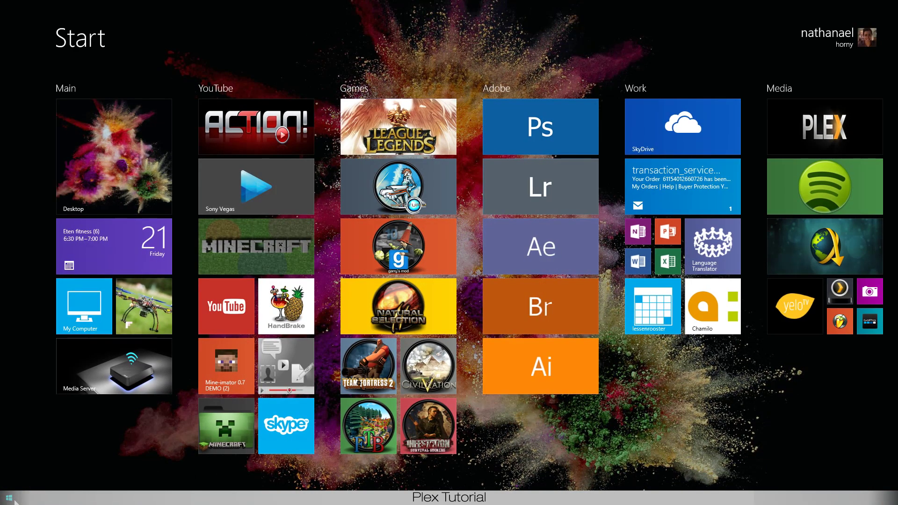
- Search the Start screen for 'plex media' and launch Plex Media Server
{"action": "type", "text": "plex"}
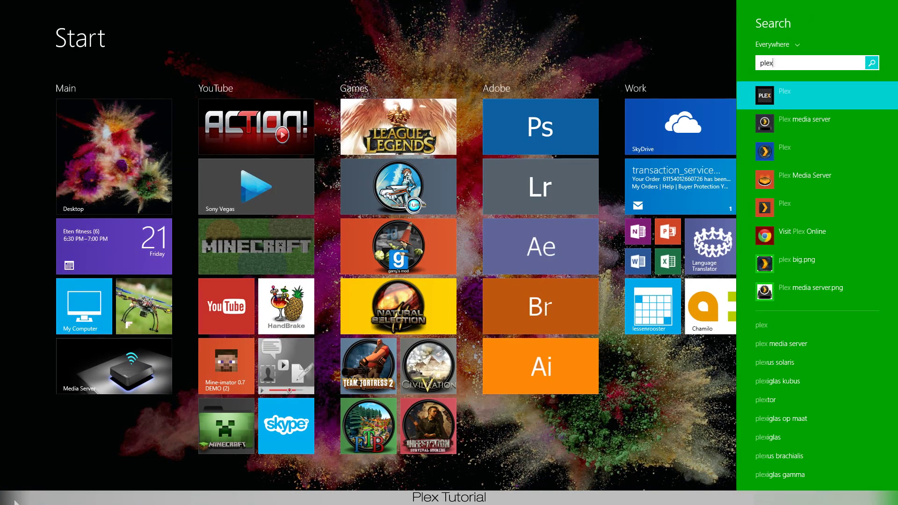
{"action": "type", "text": " media"}
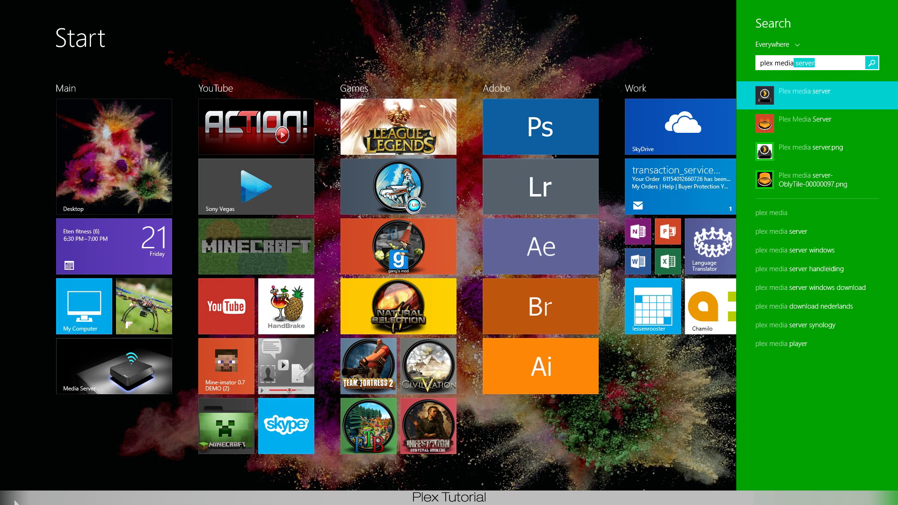
{"action": "left_click", "coordinate": [830, 91]}
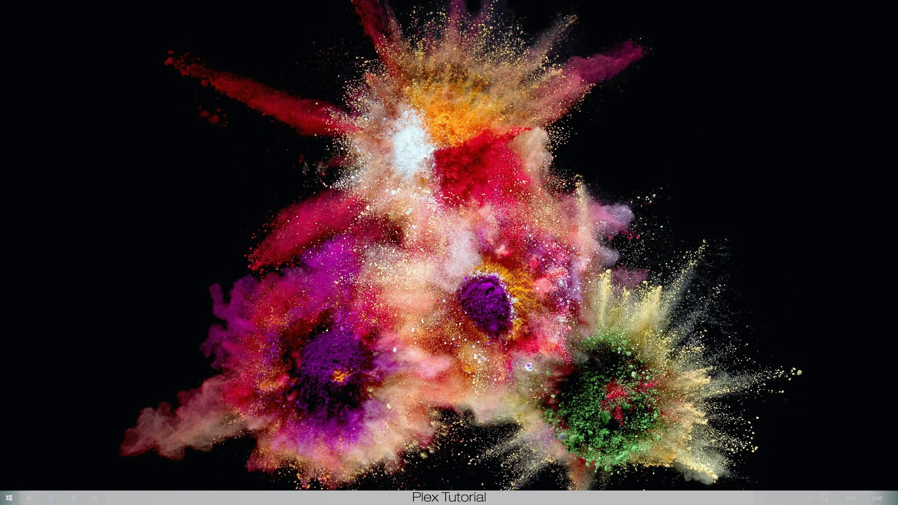
{"action": "left_click", "coordinate": [823, 497]}
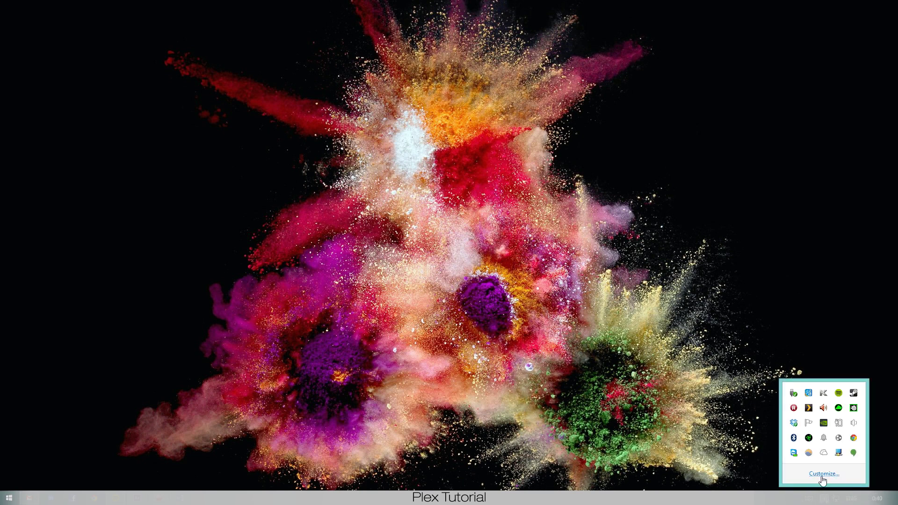
- Open the Plex Web dashboard at localhost:32400 from the Plex Media Server tray icon
{"action": "left_click", "coordinate": [809, 408]}
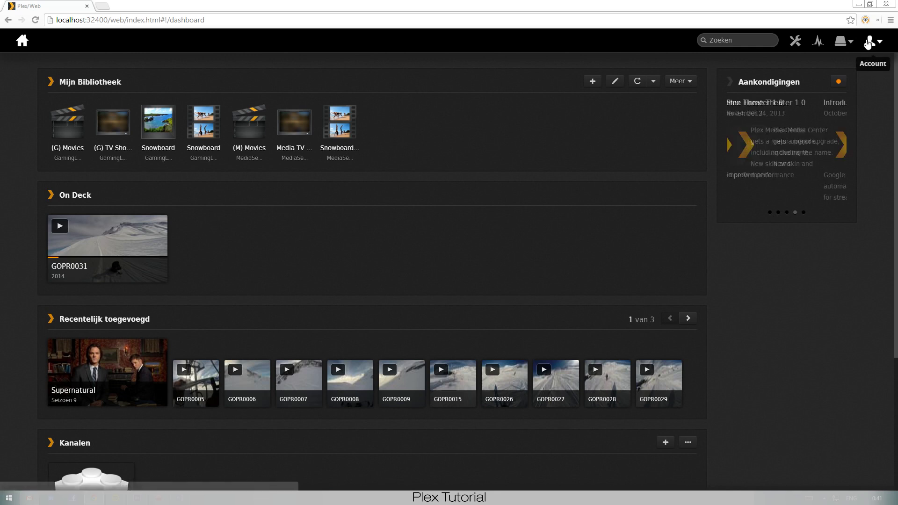
{"action": "left_click", "coordinate": [868, 43]}
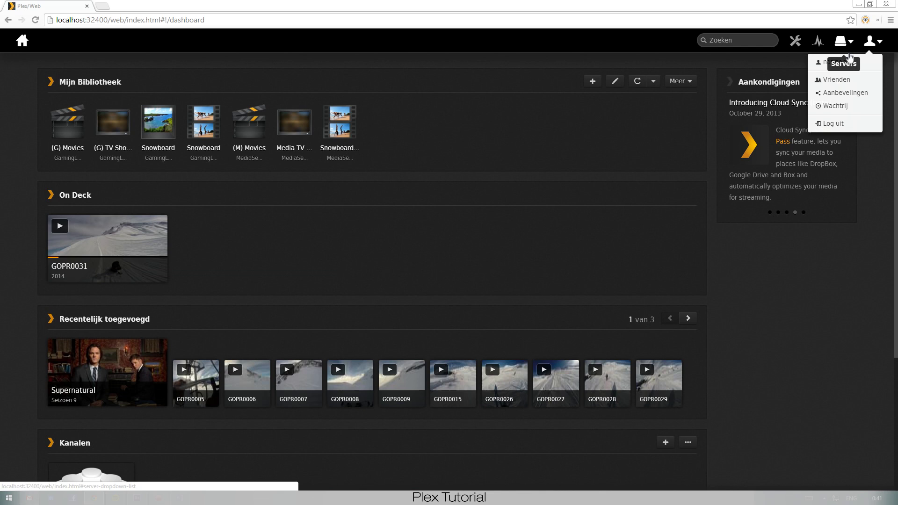
{"action": "left_click", "coordinate": [599, 57]}
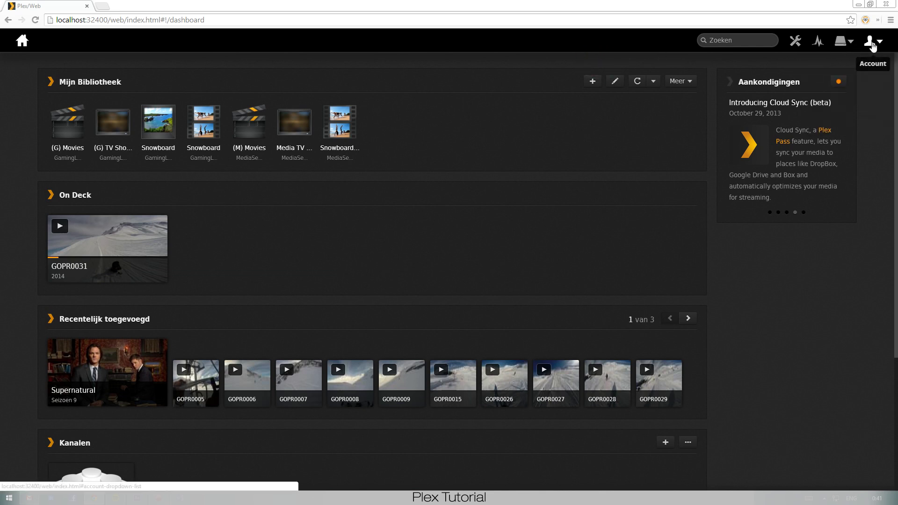
{"action": "left_click", "coordinate": [872, 46]}
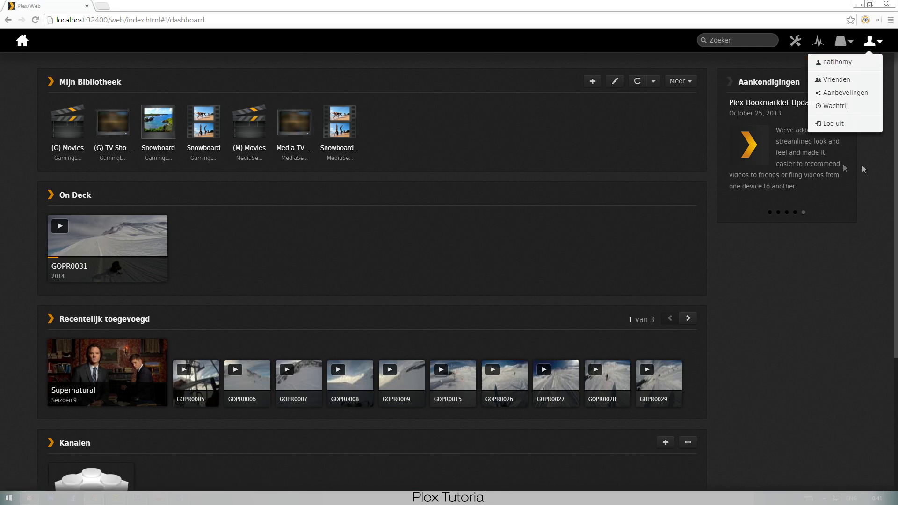
{"action": "left_click", "coordinate": [550, 144]}
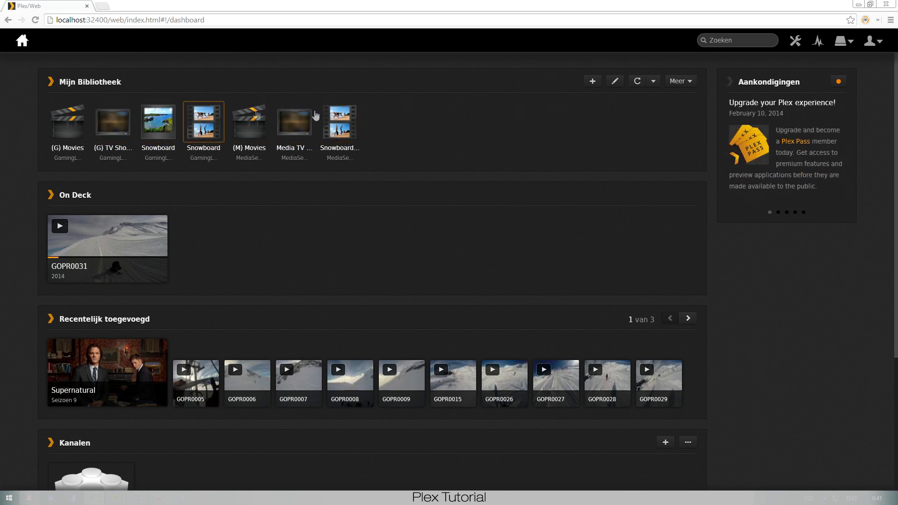
{"action": "left_click", "coordinate": [593, 84]}
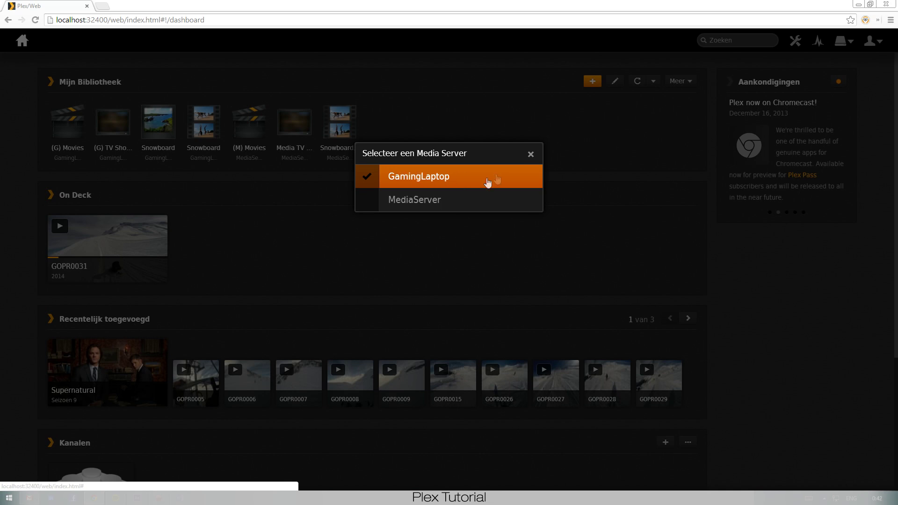
- Choose GamingLaptop instead of MediaServer as the target server and continue to media types
{"action": "left_click", "coordinate": [410, 205]}
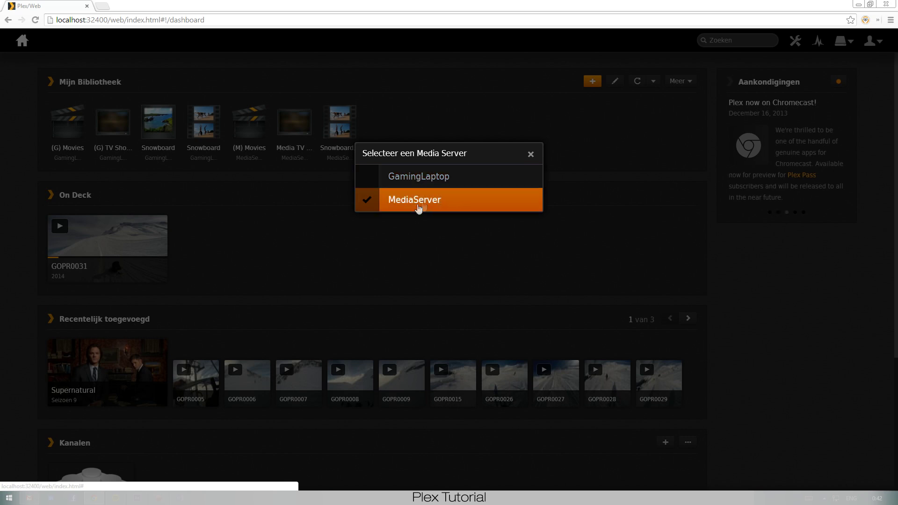
{"action": "left_click", "coordinate": [423, 185]}
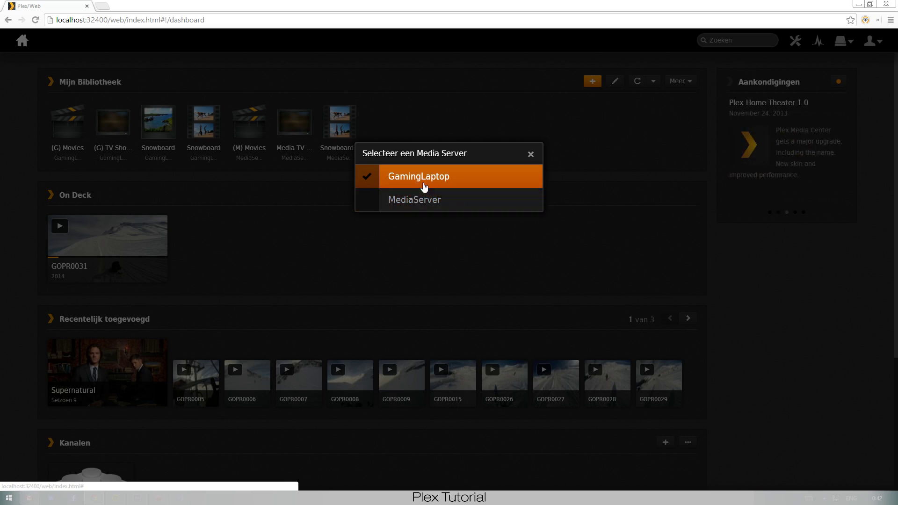
{"action": "left_click", "coordinate": [424, 186]}
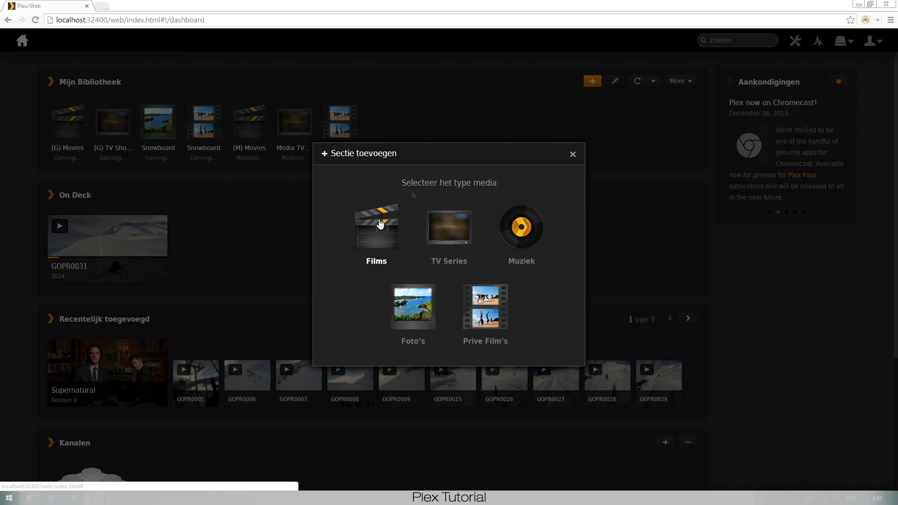
{"action": "key", "text": "super"}
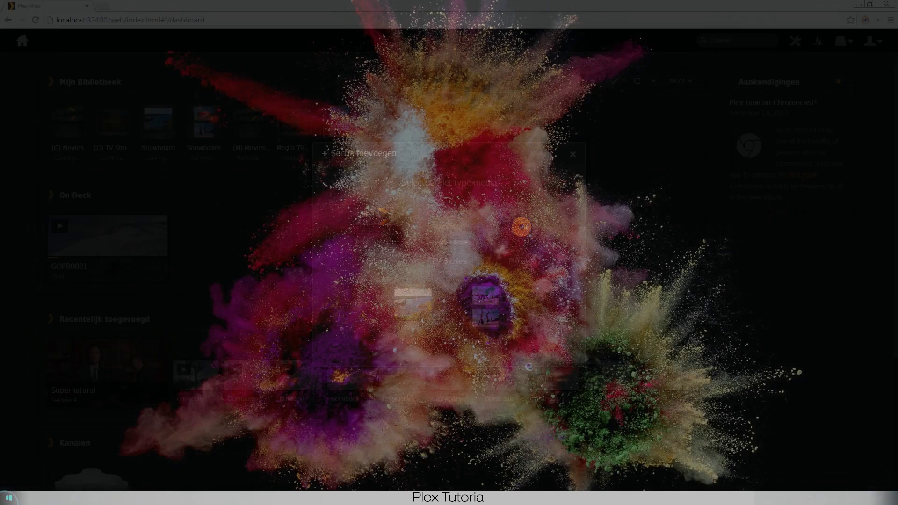
{"action": "scroll", "coordinate": [528, 164], "scroll_direction": "down", "scroll_amount": 2}
{"action": "key", "text": "super"}
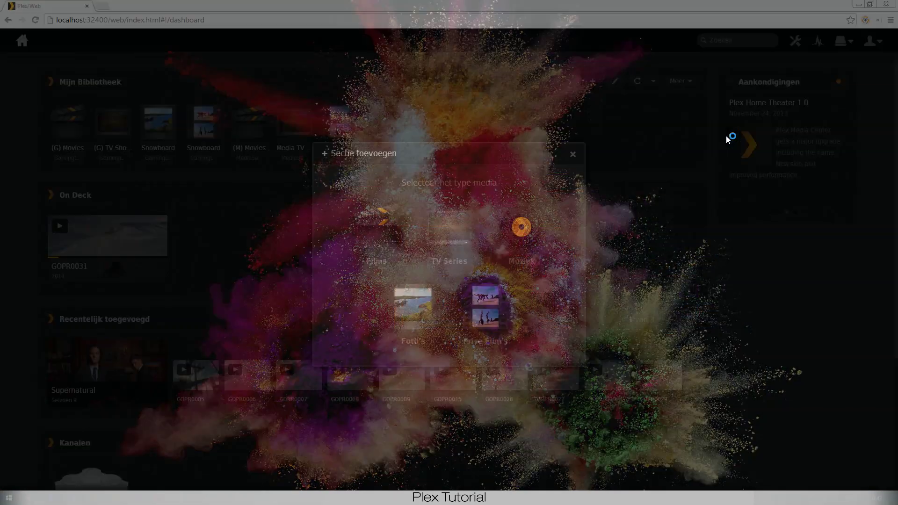